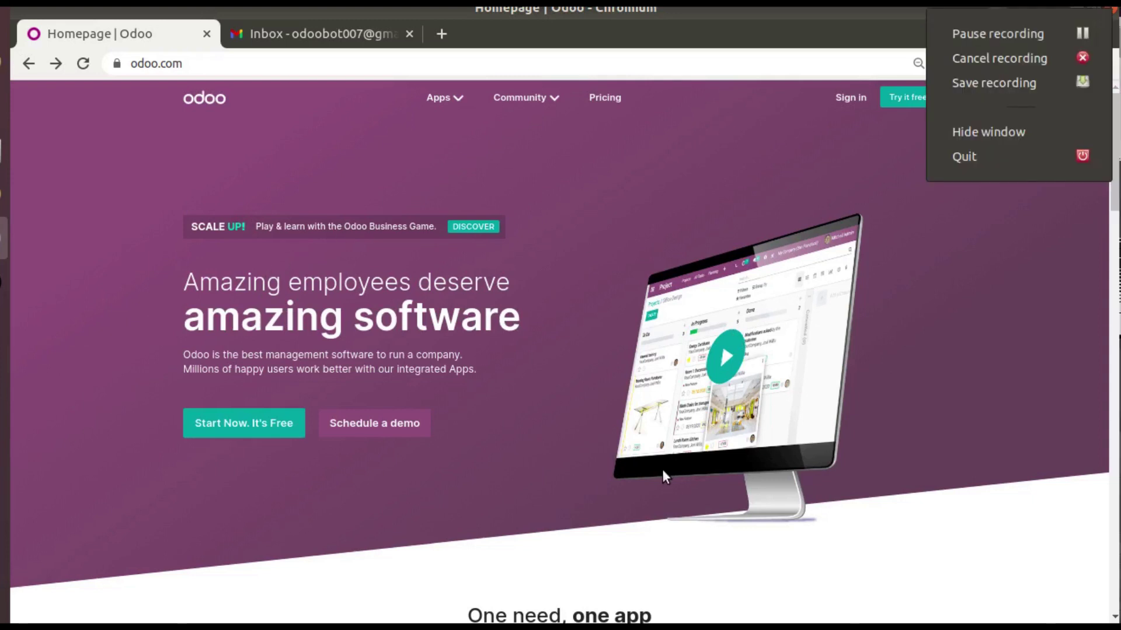
Check the signed-in Gmail account, then reach Odoo's sign-up form through the Sign in page
click(641, 509)
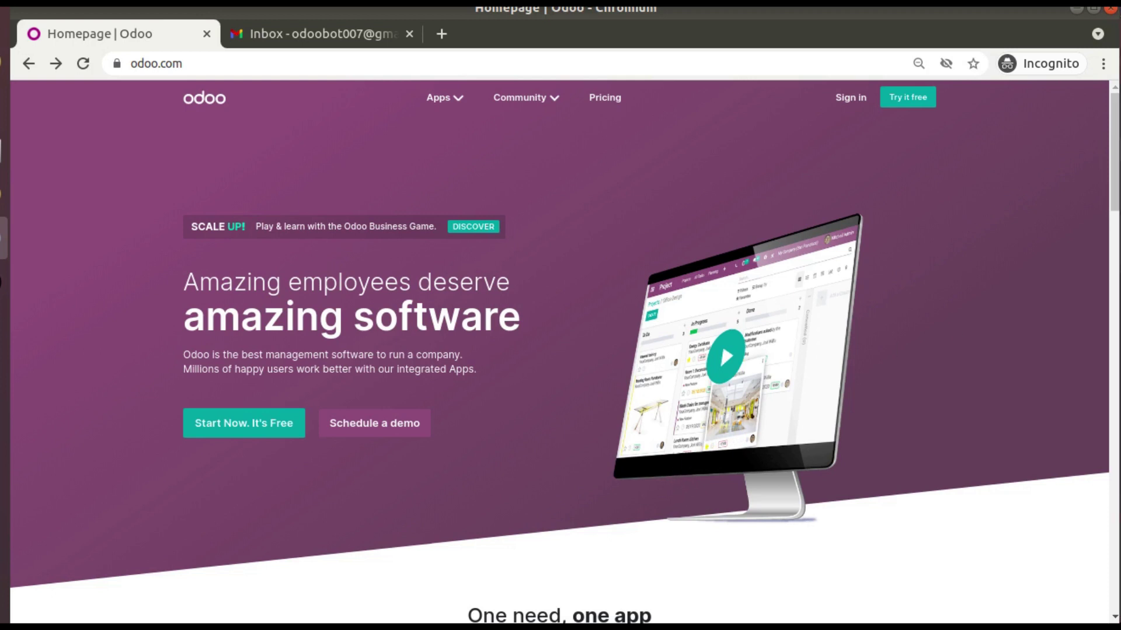
click(320, 34)
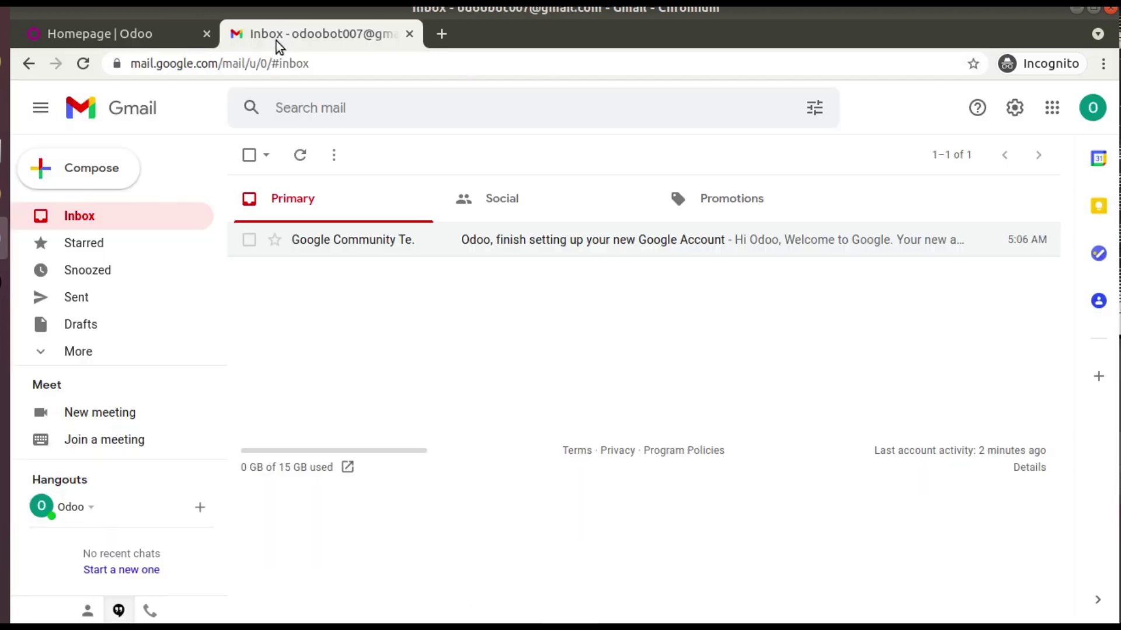
click(1092, 108)
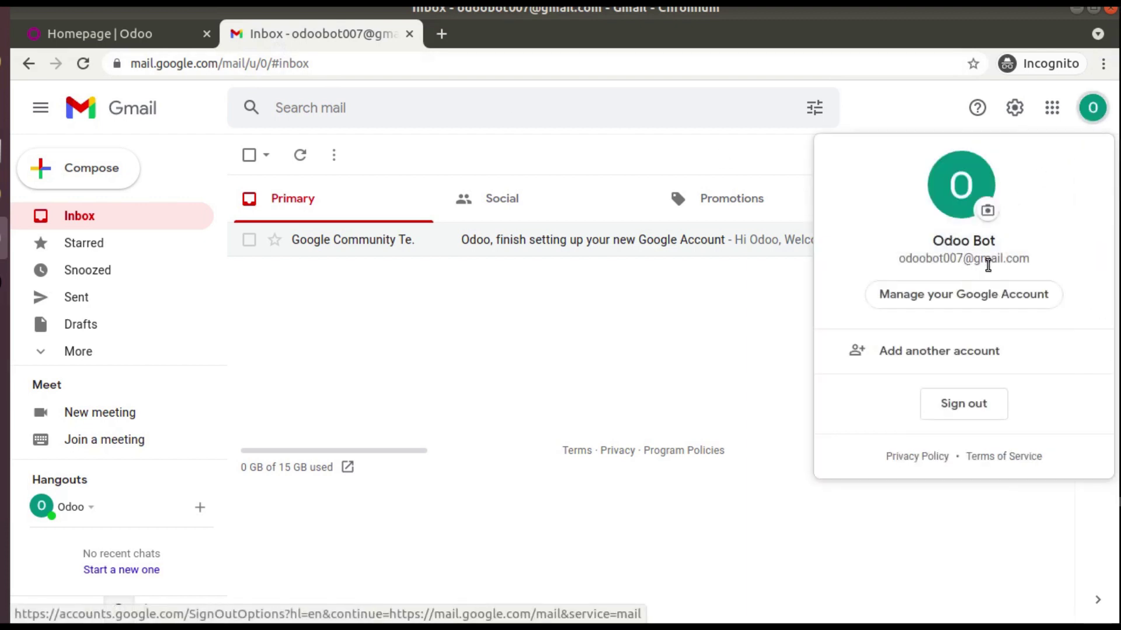
click(164, 42)
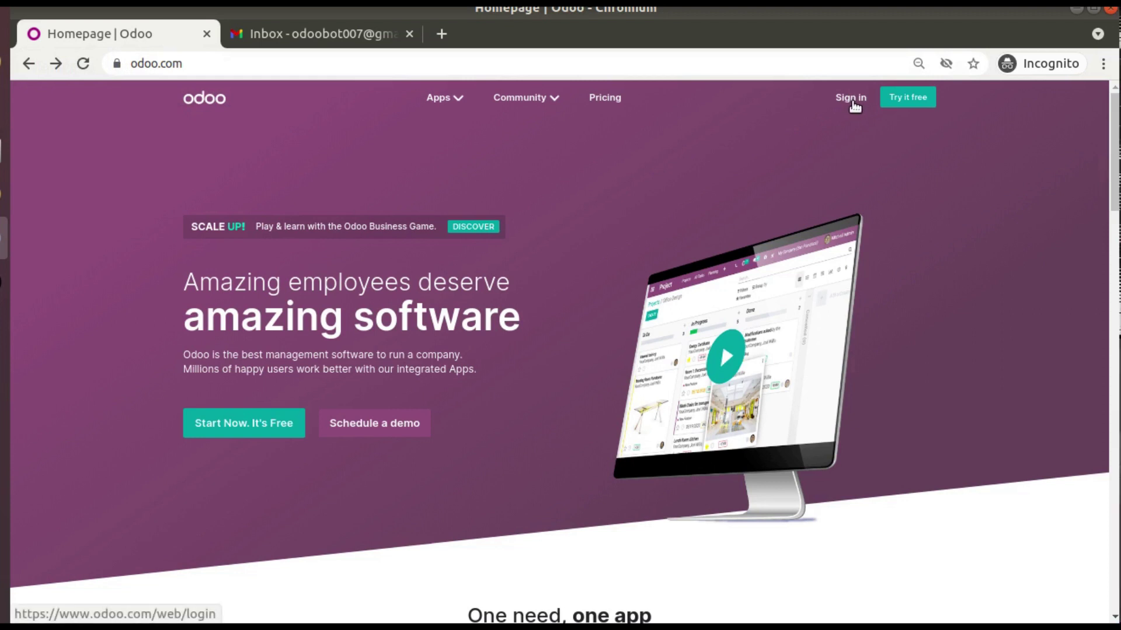
click(851, 97)
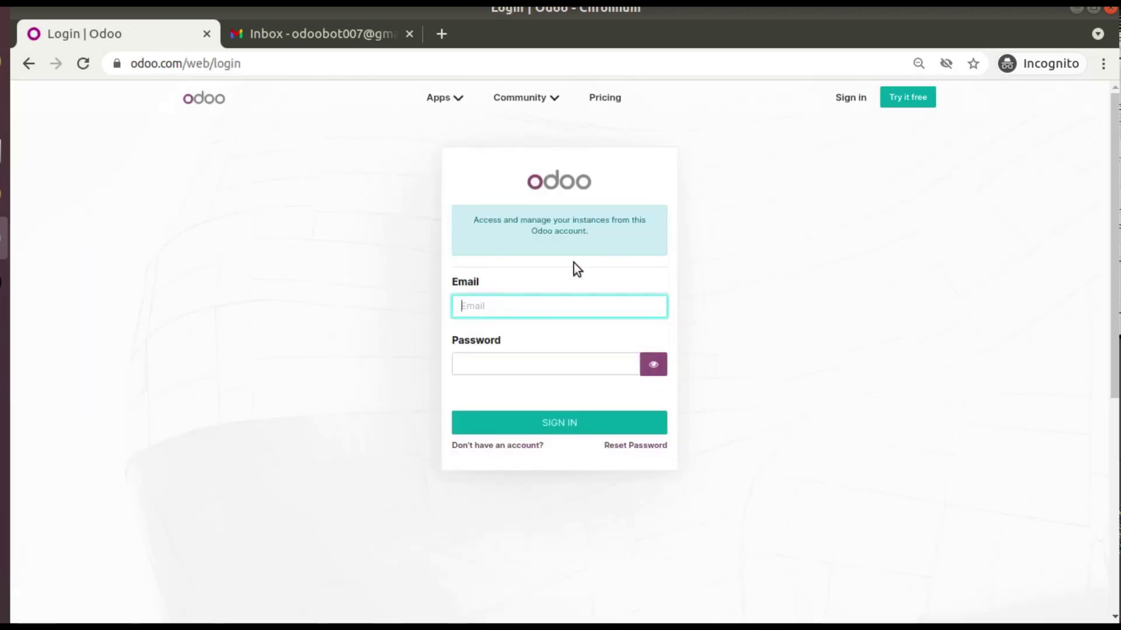
click(461, 448)
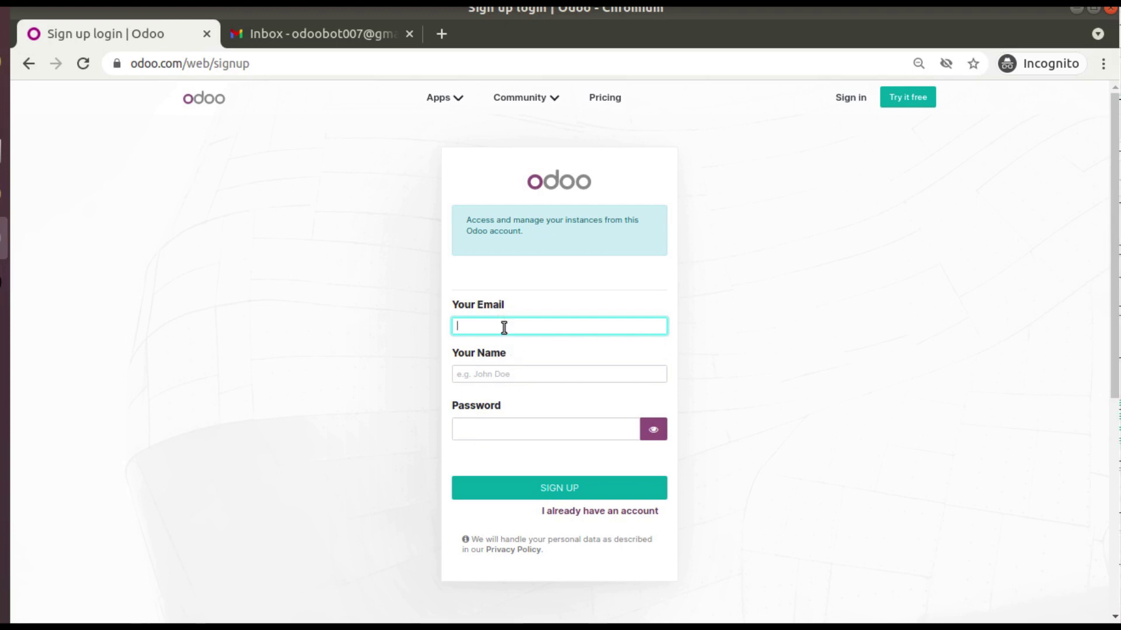
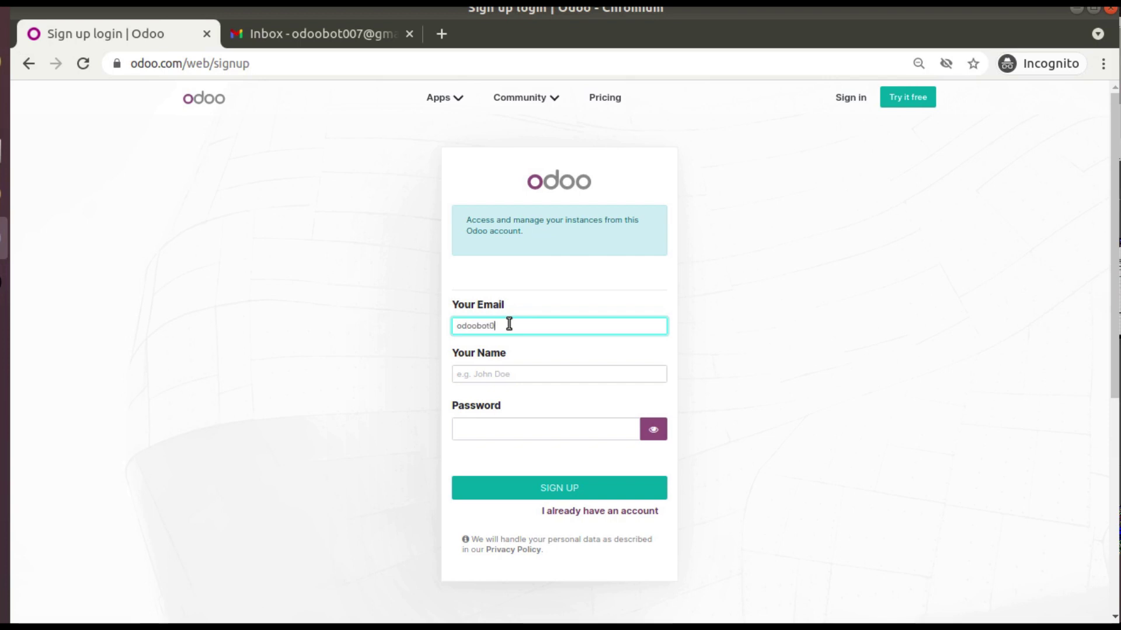
Sign up as Odoo Bot with its Gmail address and a password
click(491, 374)
text(Odoo B)
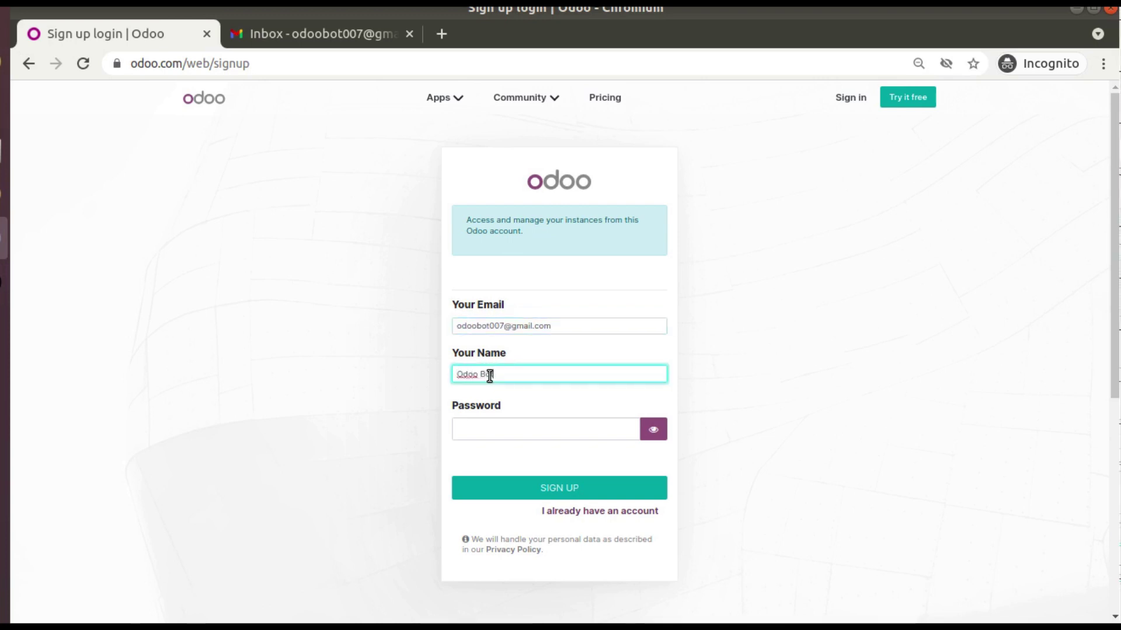
key(Tab)
text(••••••)
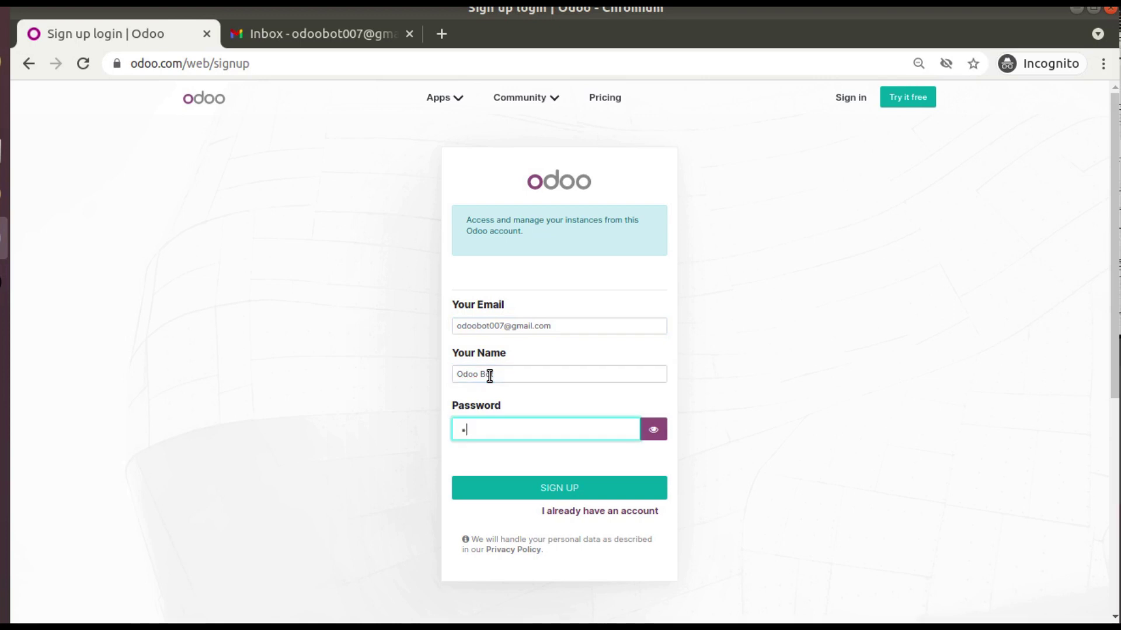
text(••••••••)
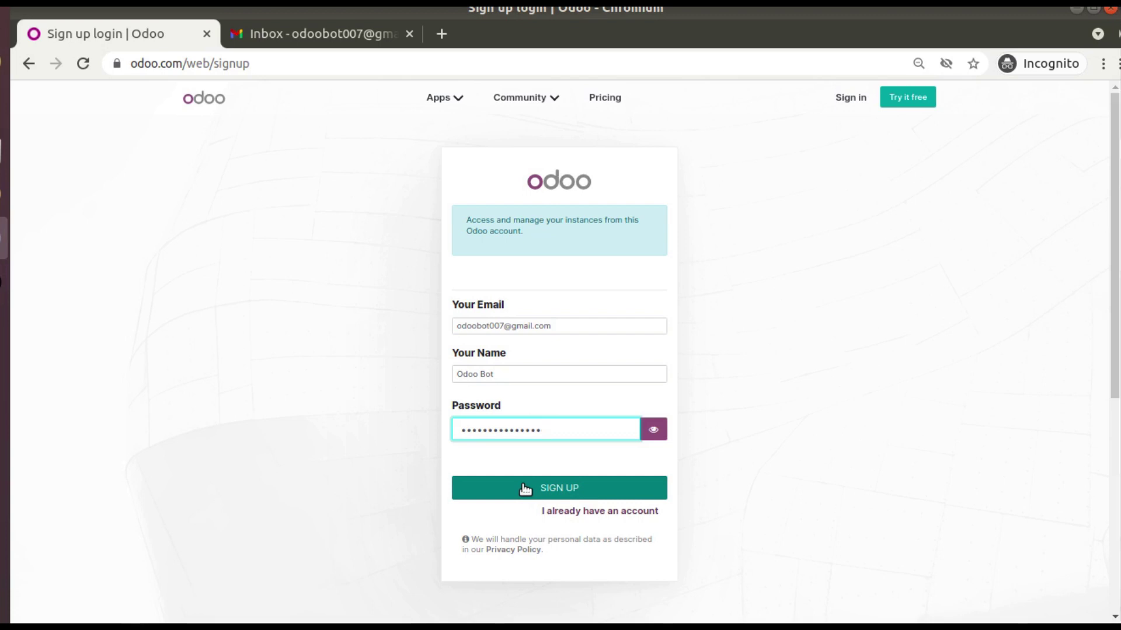
click(531, 491)
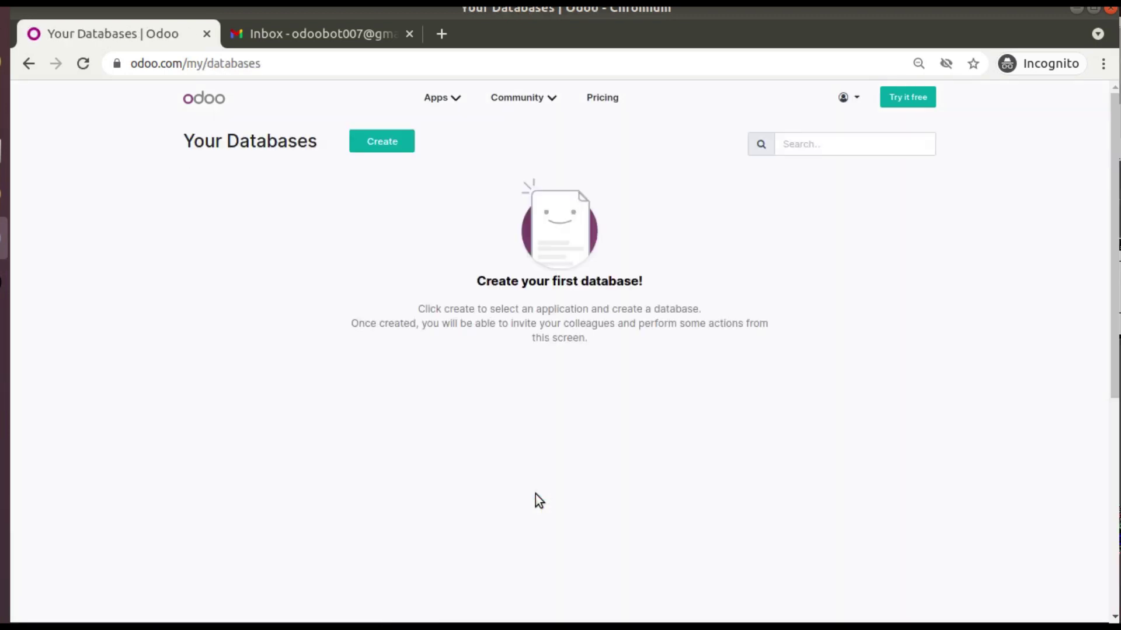
Visit the My Portal page from the account avatar menu, then reopen that menu
click(847, 97)
click(792, 131)
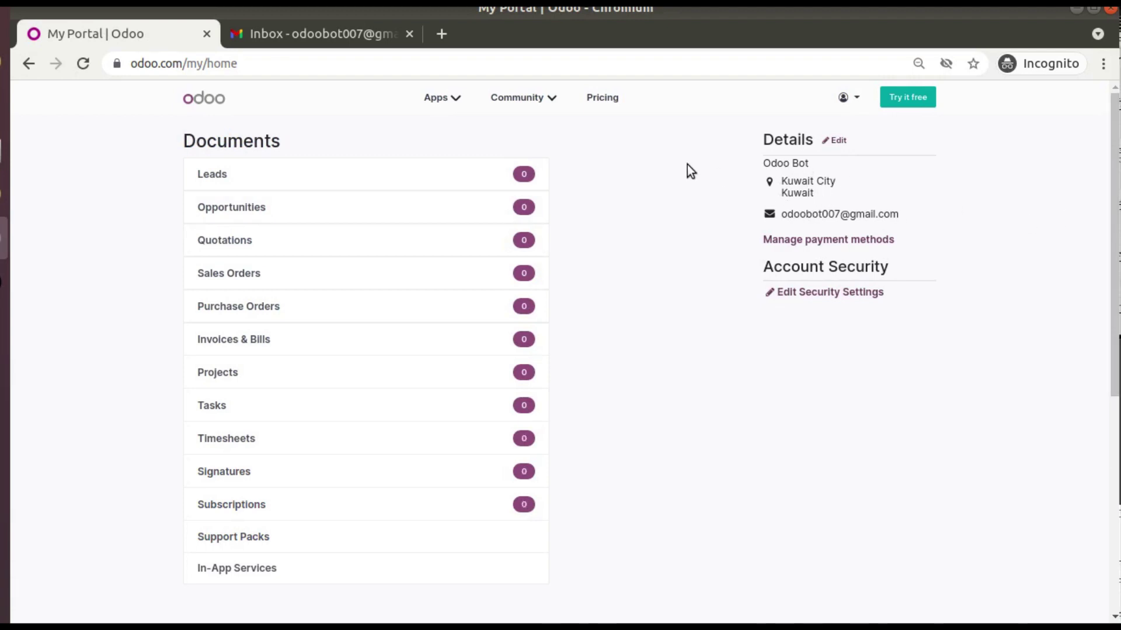
scroll(687, 164, down, 1)
scroll(688, 264, up, 2)
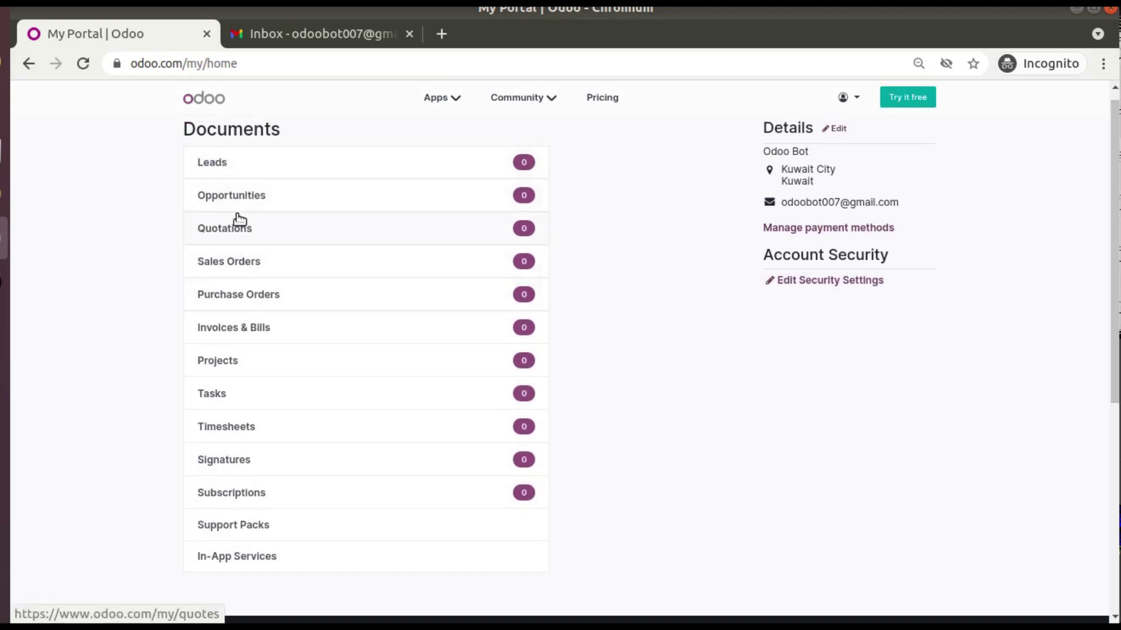
click(843, 97)
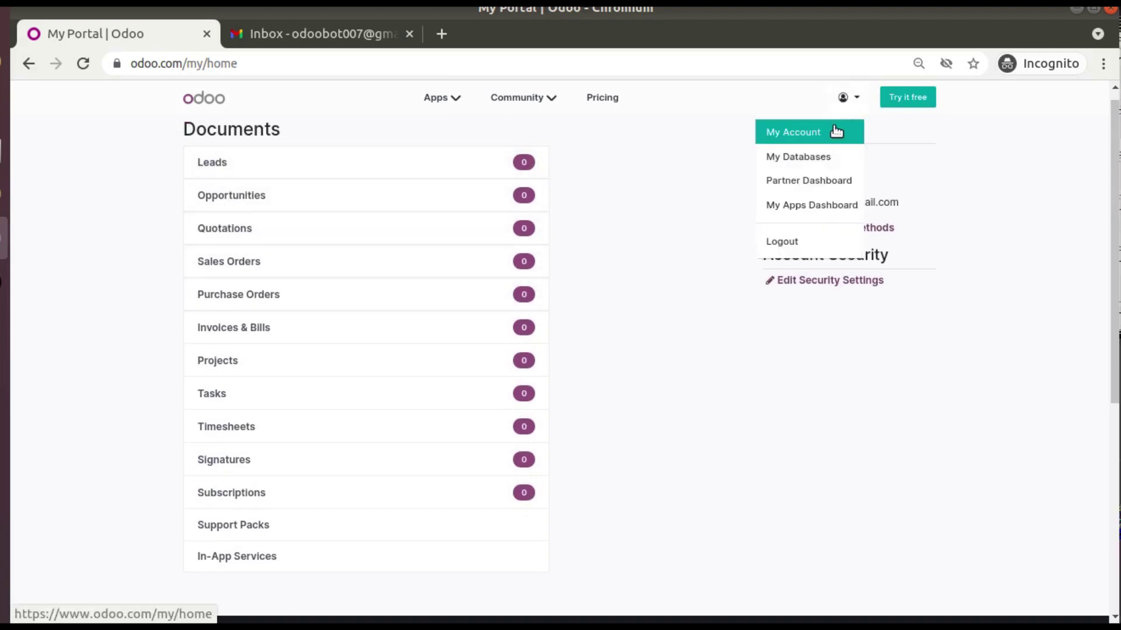
View and reload the empty Apps Store stats dashboard, then return to the account portal
click(791, 205)
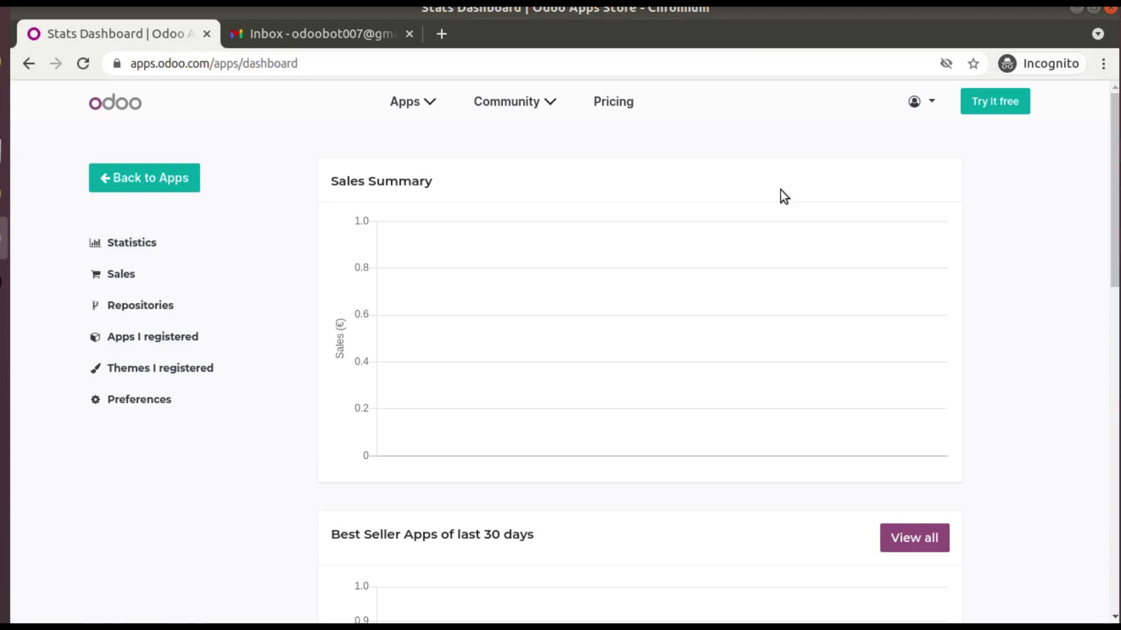
click(931, 102)
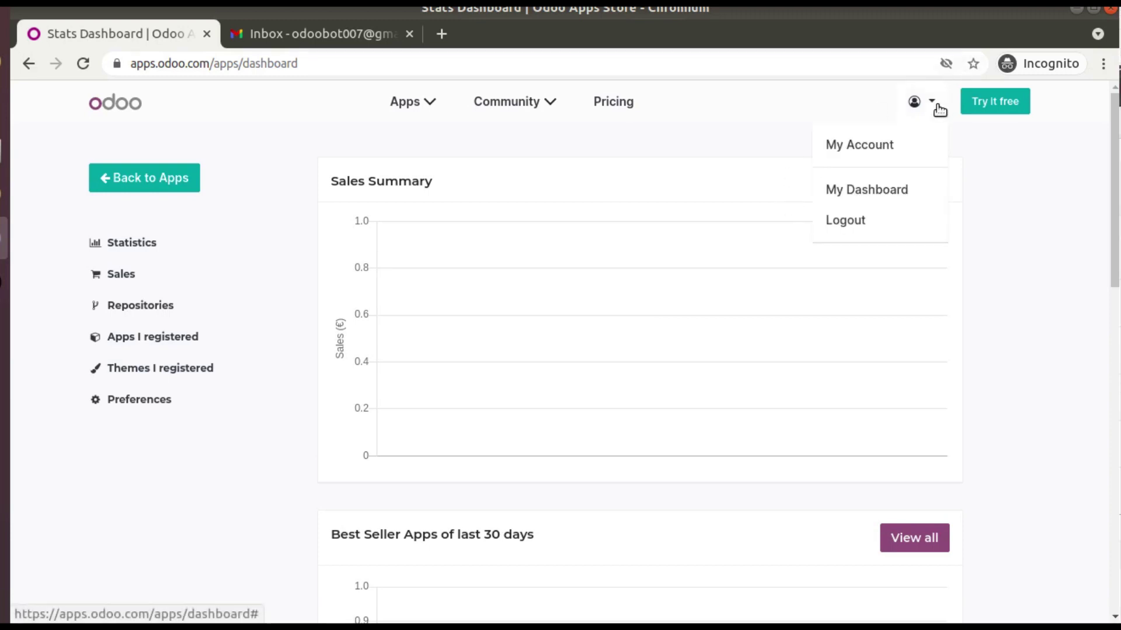
click(868, 199)
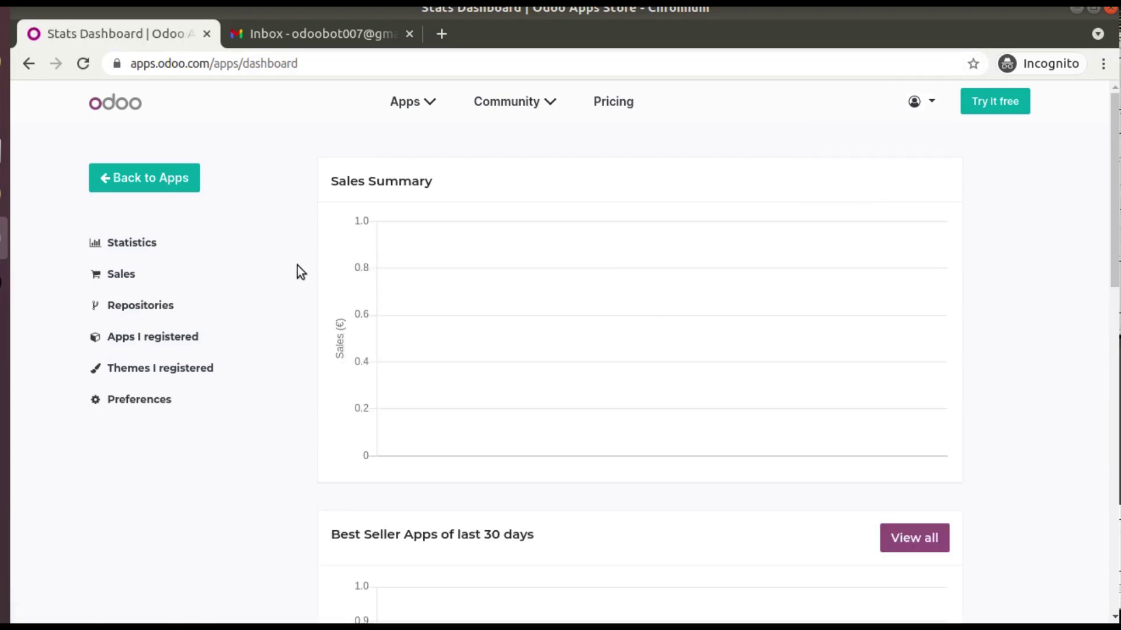
scroll(311, 296, down, 4)
scroll(657, 229, up, 4)
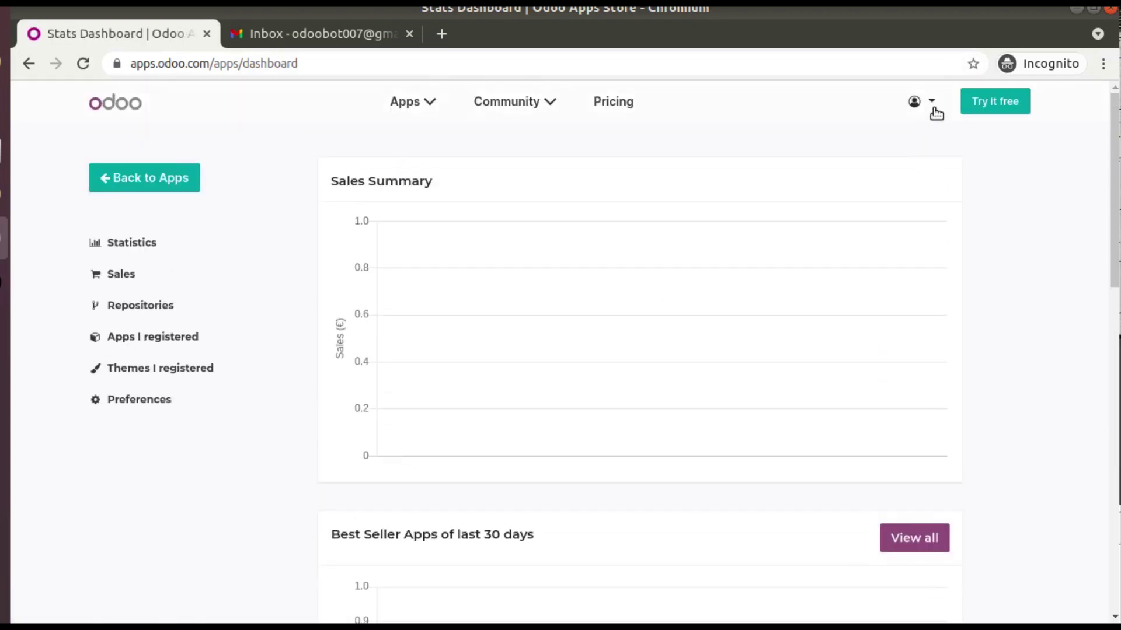
click(936, 112)
click(916, 139)
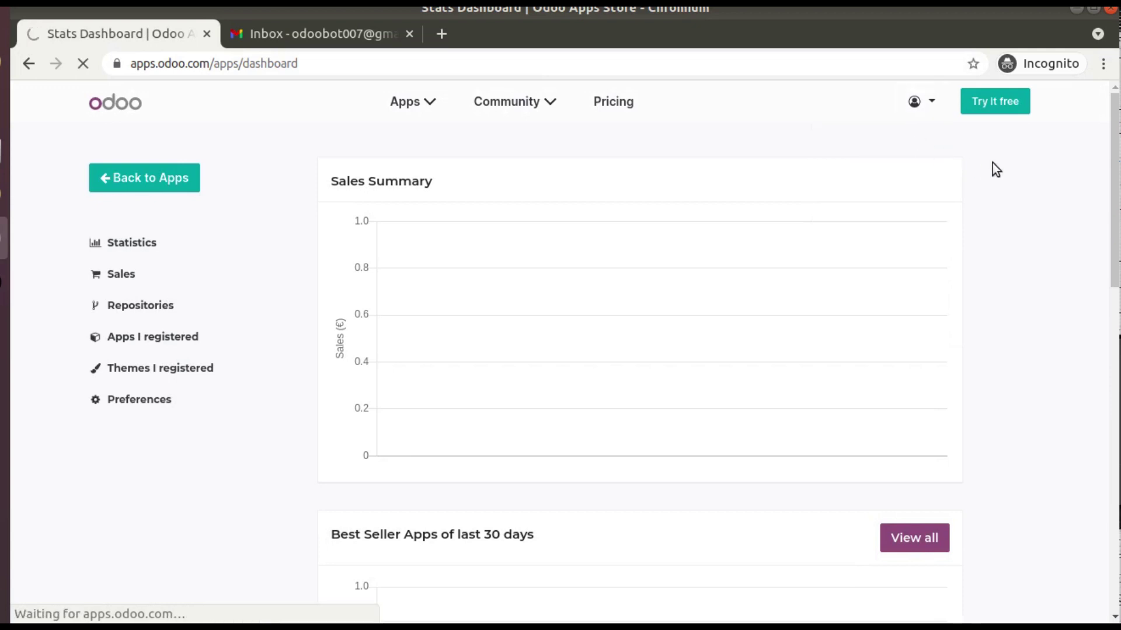
scroll(966, 213, down, 3)
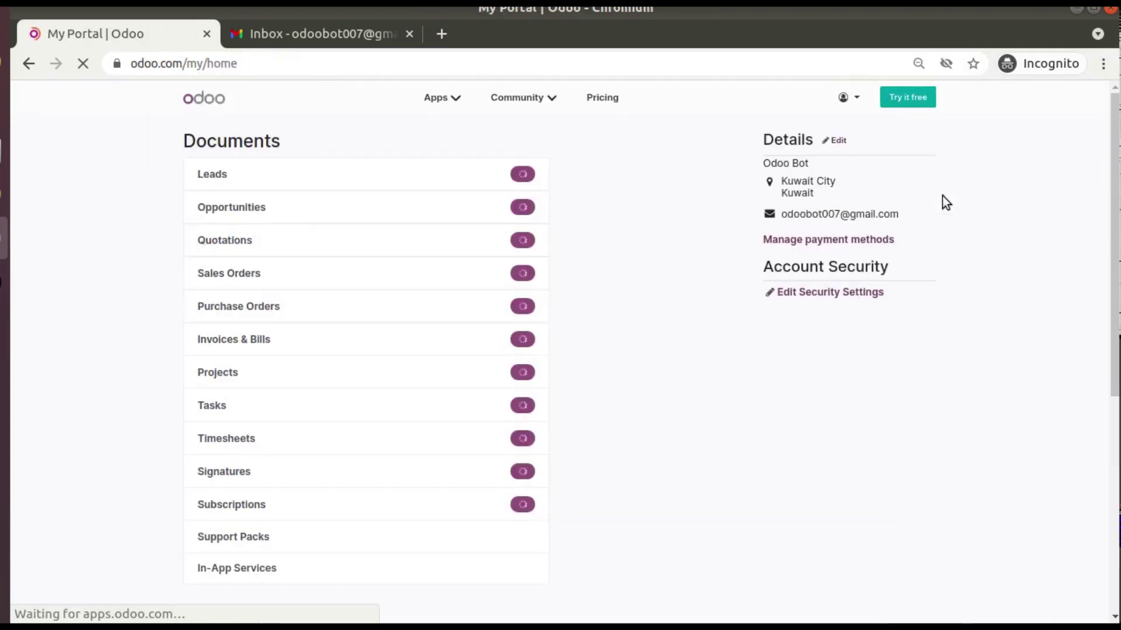
scroll(942, 202, down, 4)
scroll(350, 329, up, 4)
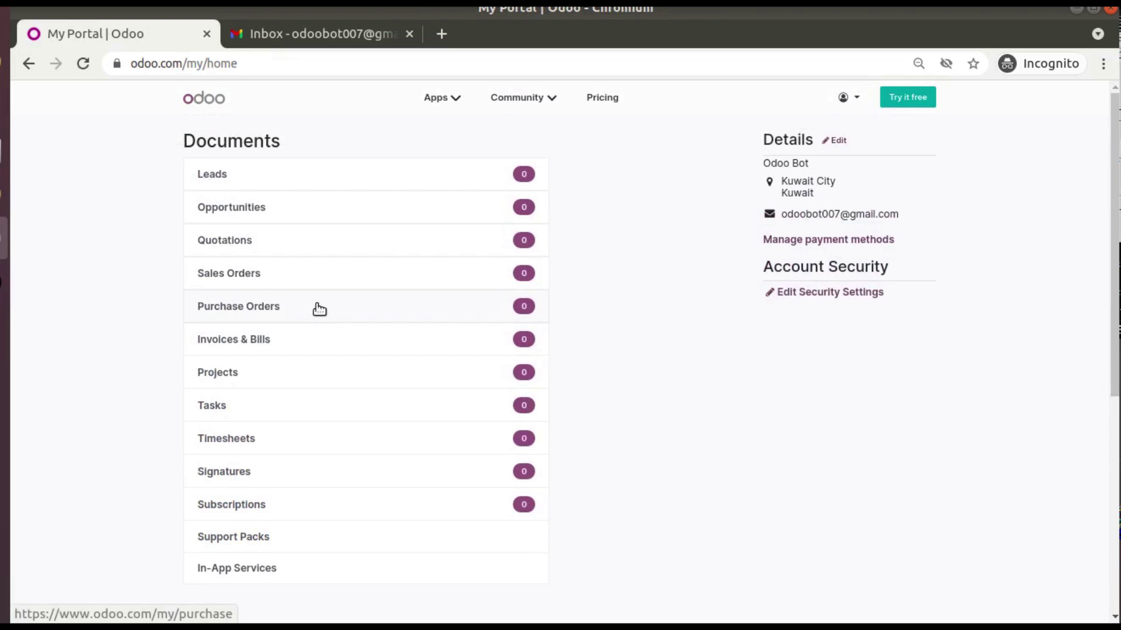
scroll(320, 308, down, 3)
scroll(298, 333, down, 2)
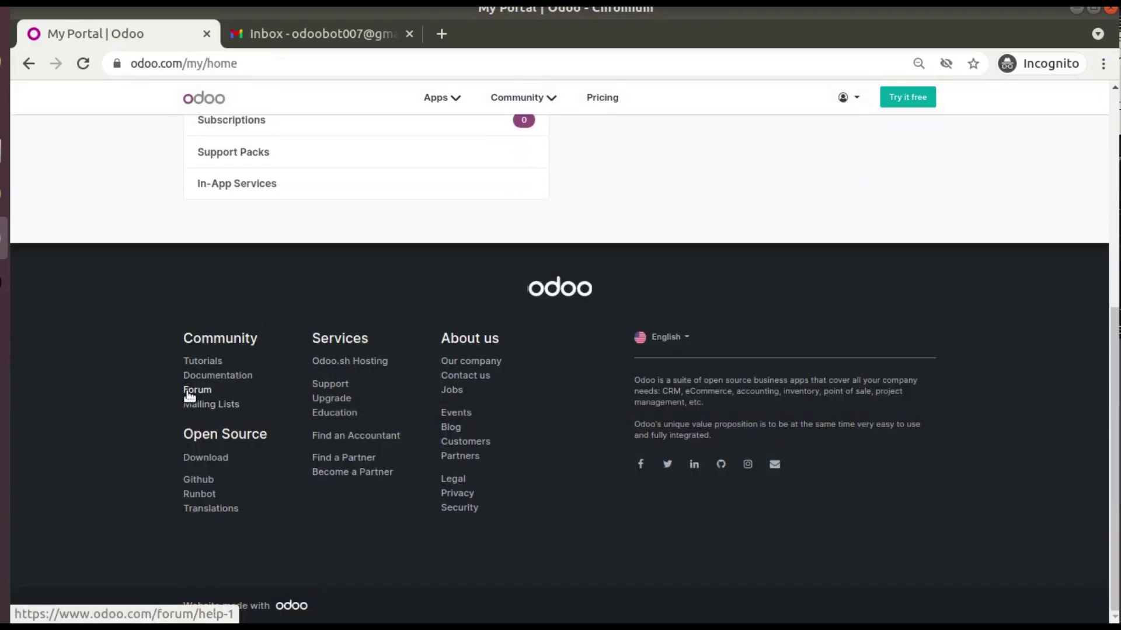
scroll(233, 338, up, 1)
scroll(233, 324, up, 3)
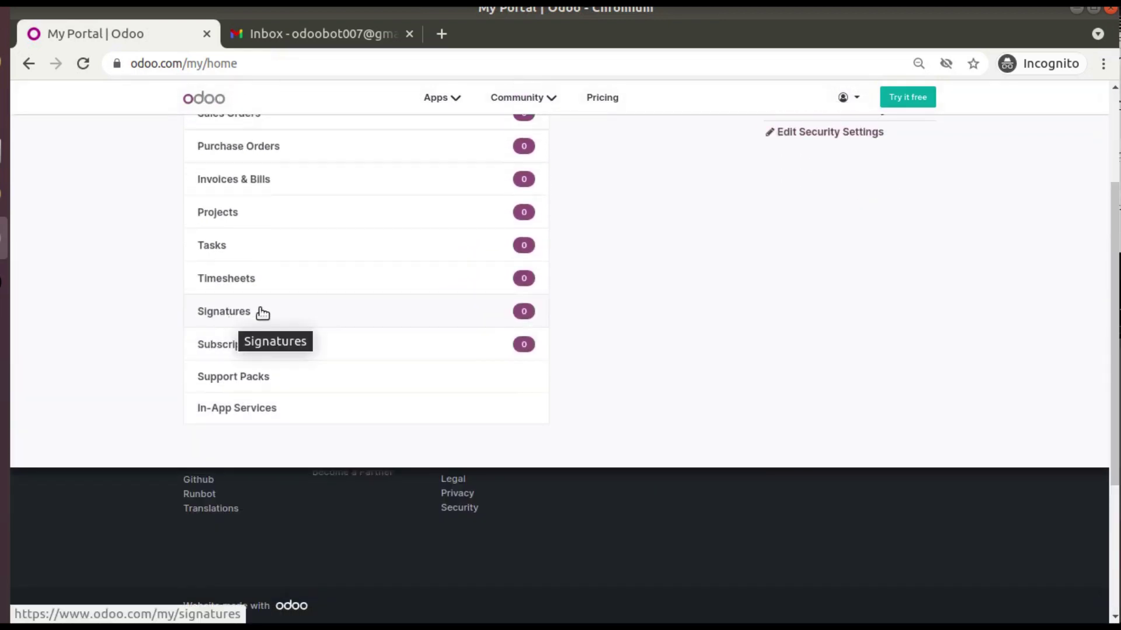
Log out of Odoo.com from the account menu on My Portal
click(847, 97)
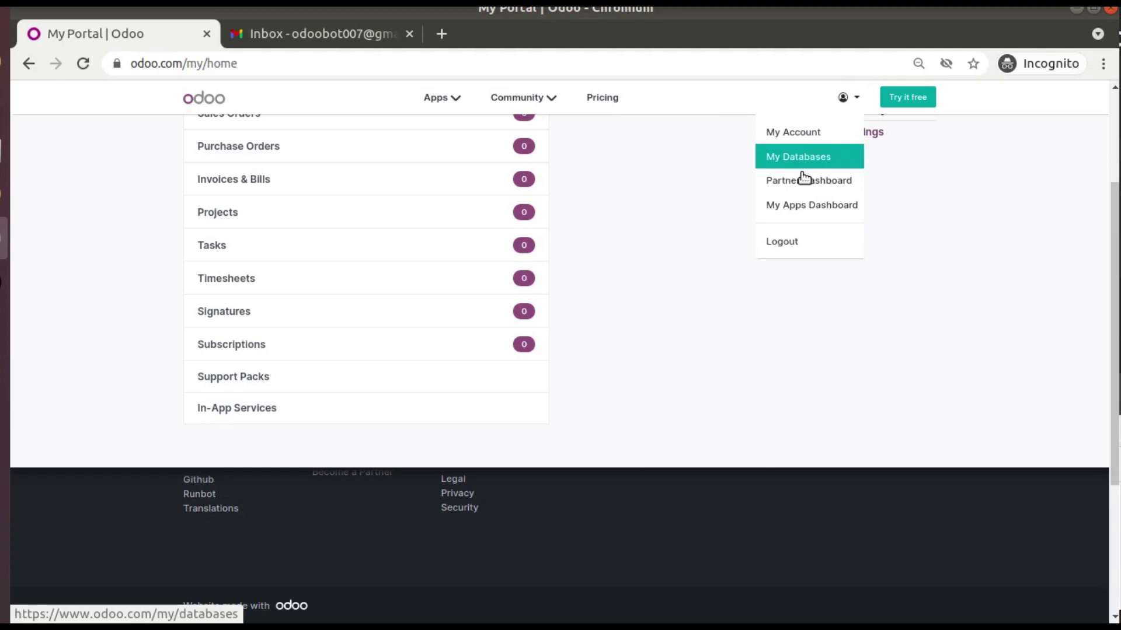
click(782, 243)
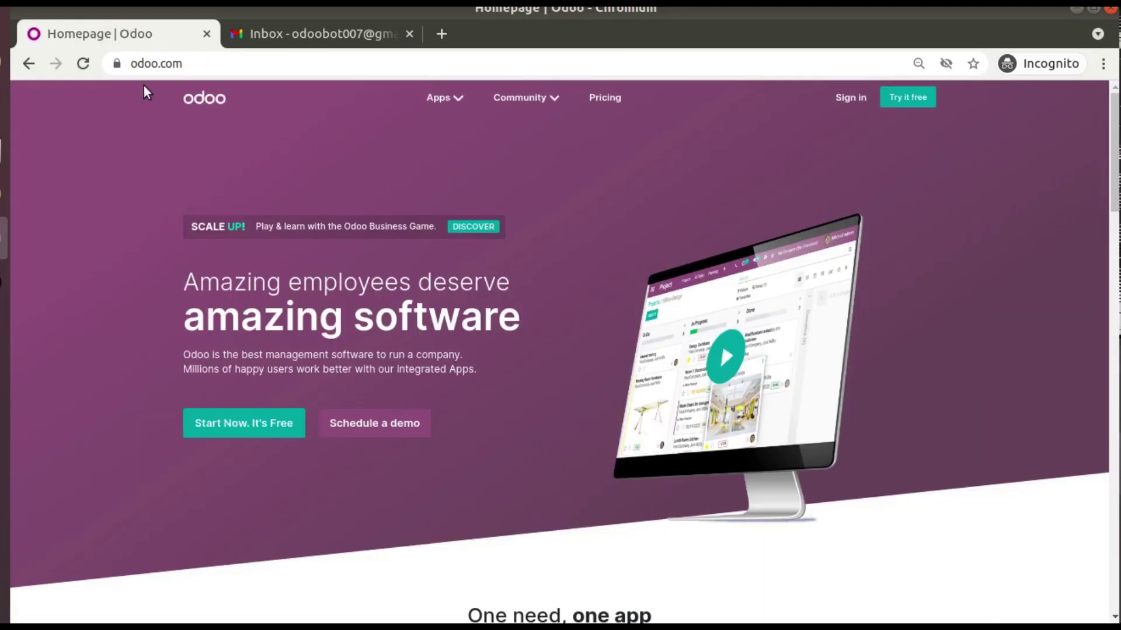
Go from the homepage's Sign in link to the blank new-account sign-up form
click(850, 97)
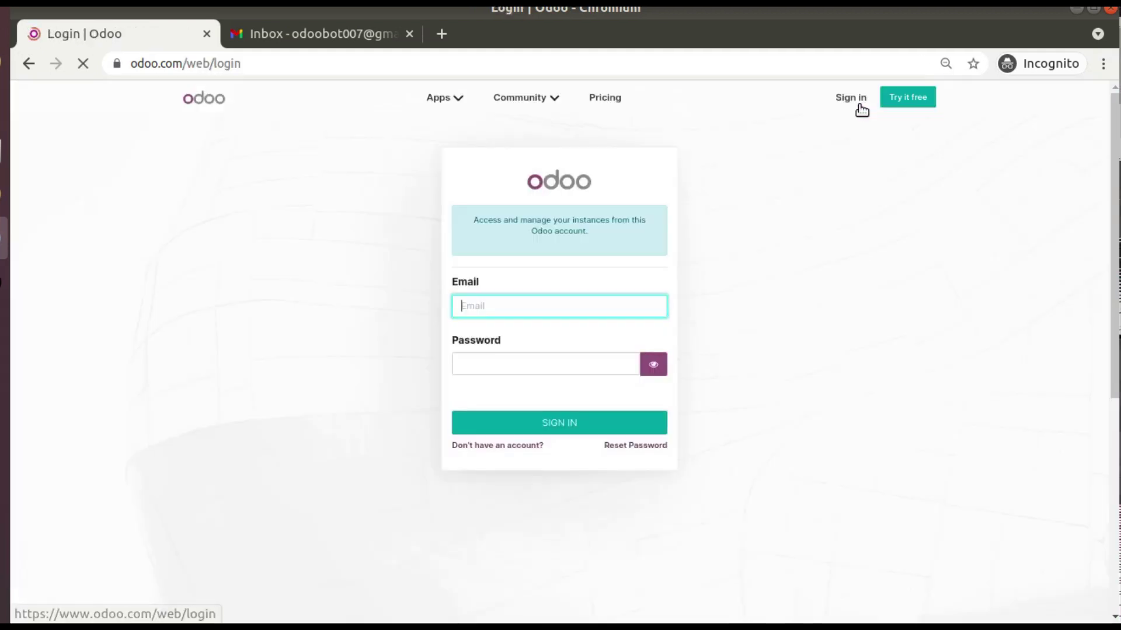
click(483, 453)
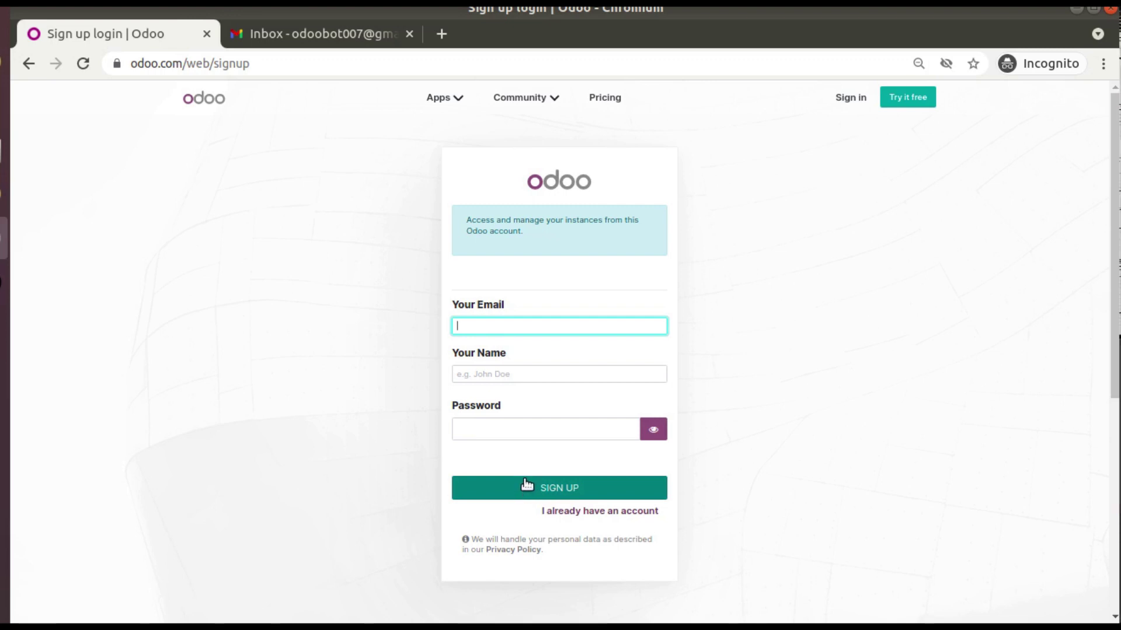
click(314, 34)
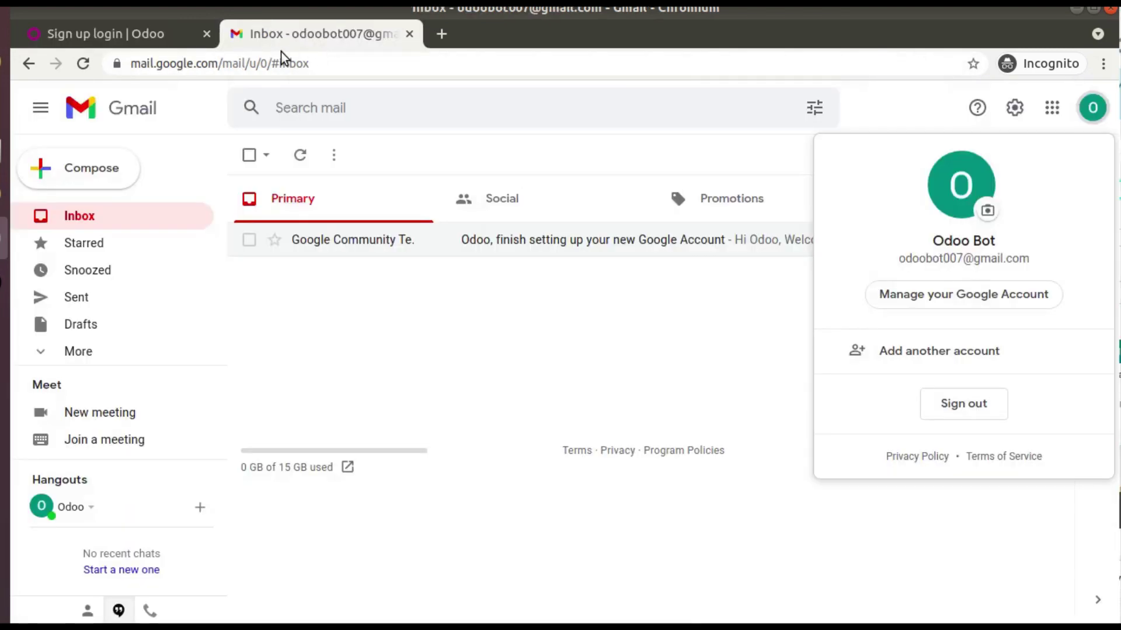
click(164, 37)
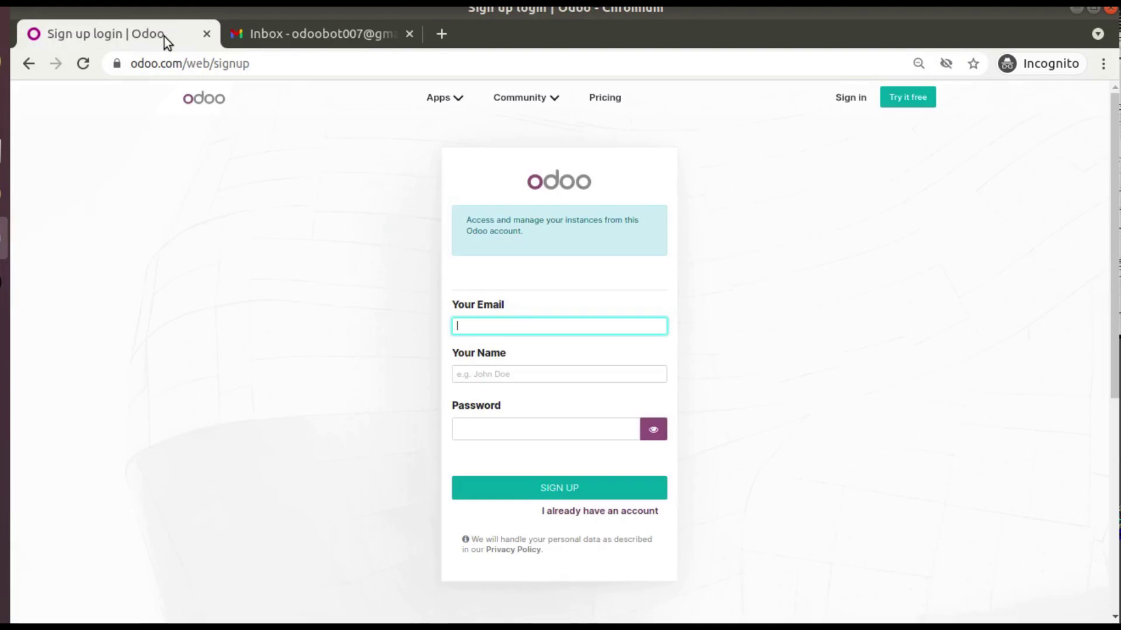